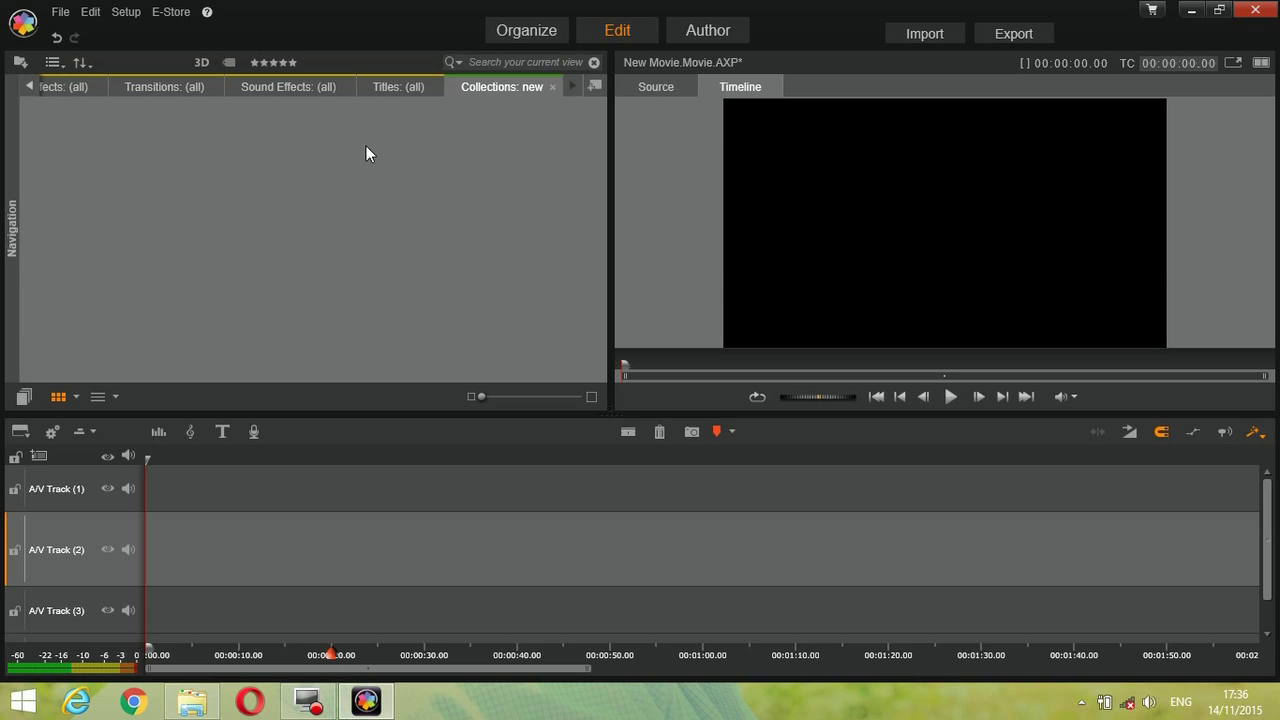
Step: Import the 'Aaj Ki Party' and 'Badshah - DJ Waley Babu' videos from the vido folder into the new collection
left_click(18, 68)
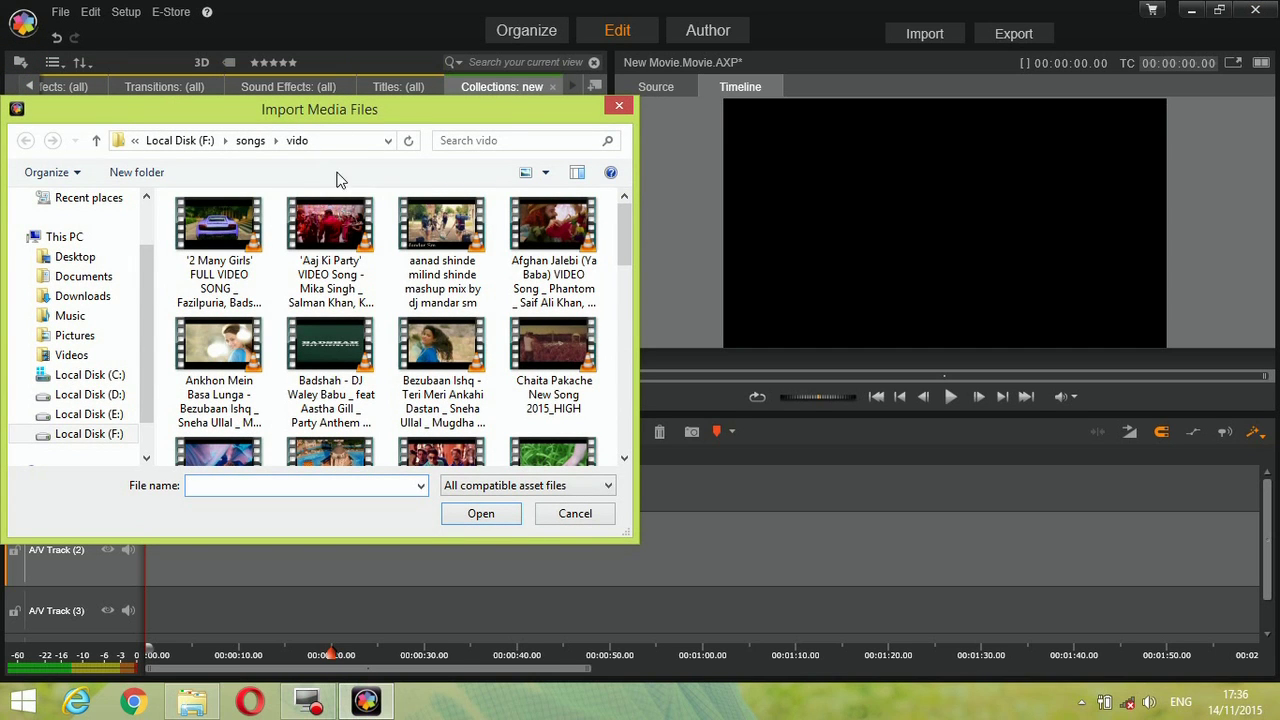
left_click(335, 230)
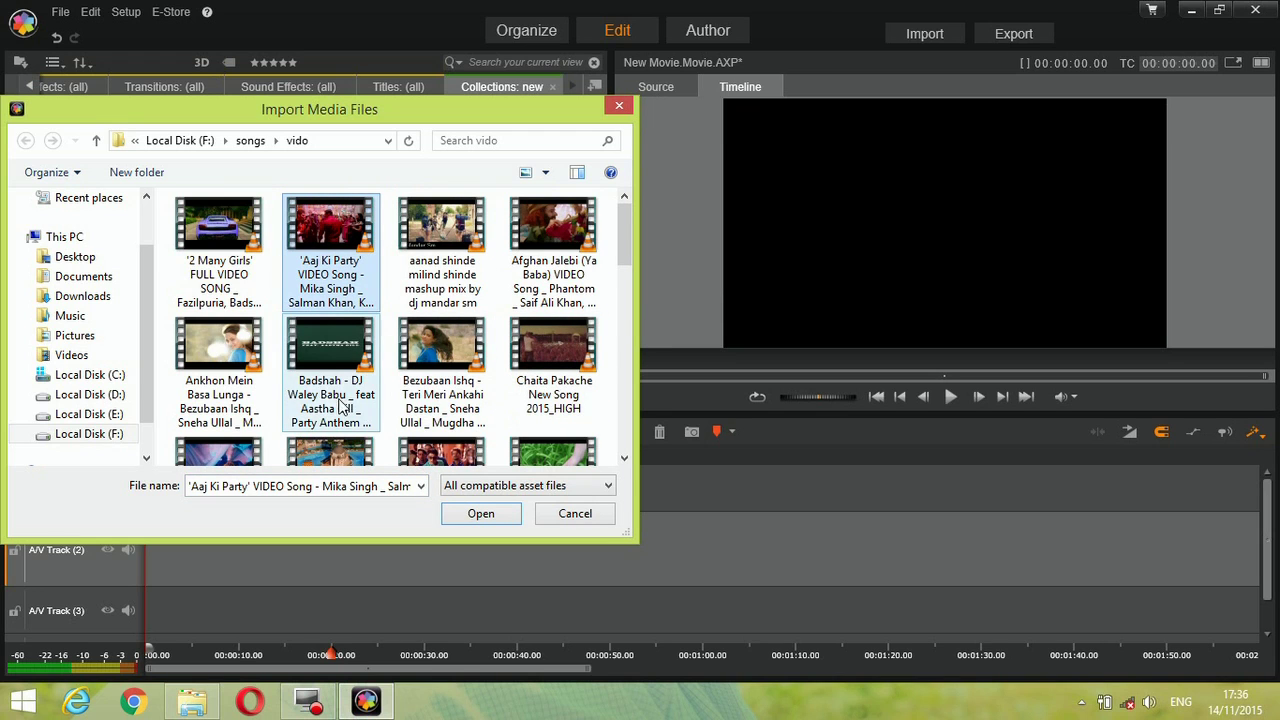
left_click(305, 365)
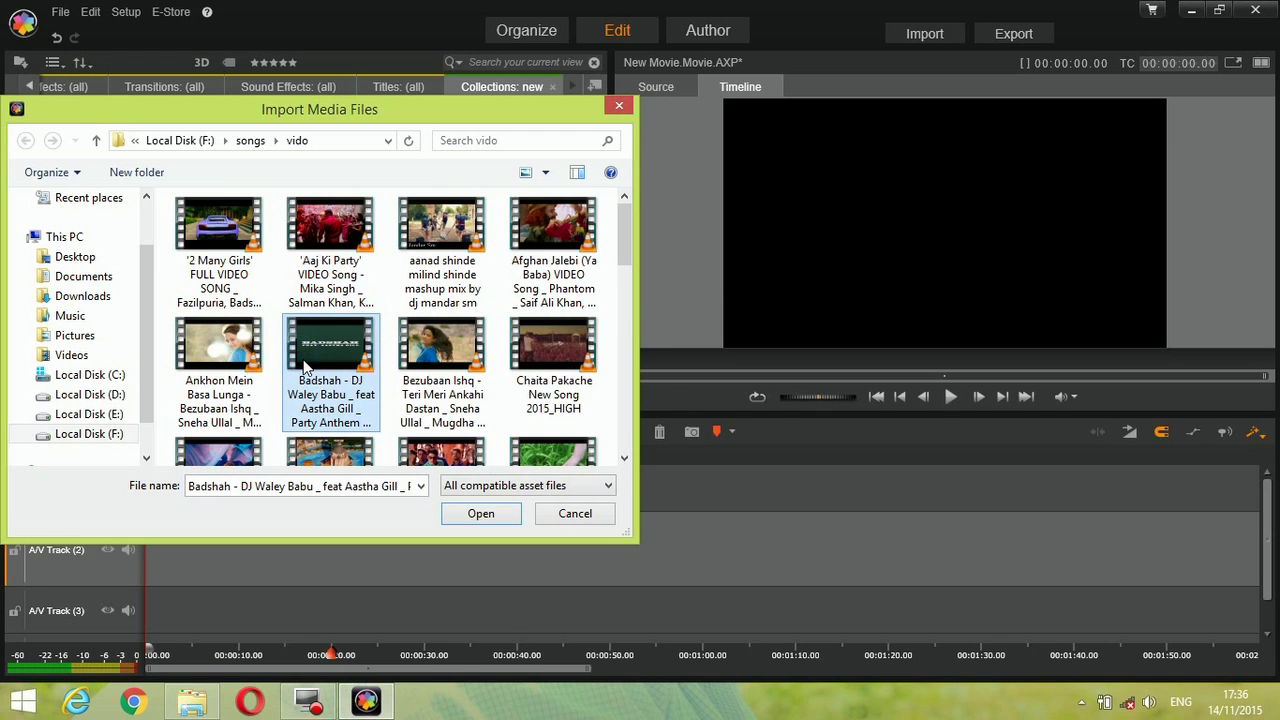
left_click(322, 225, "ctrl")
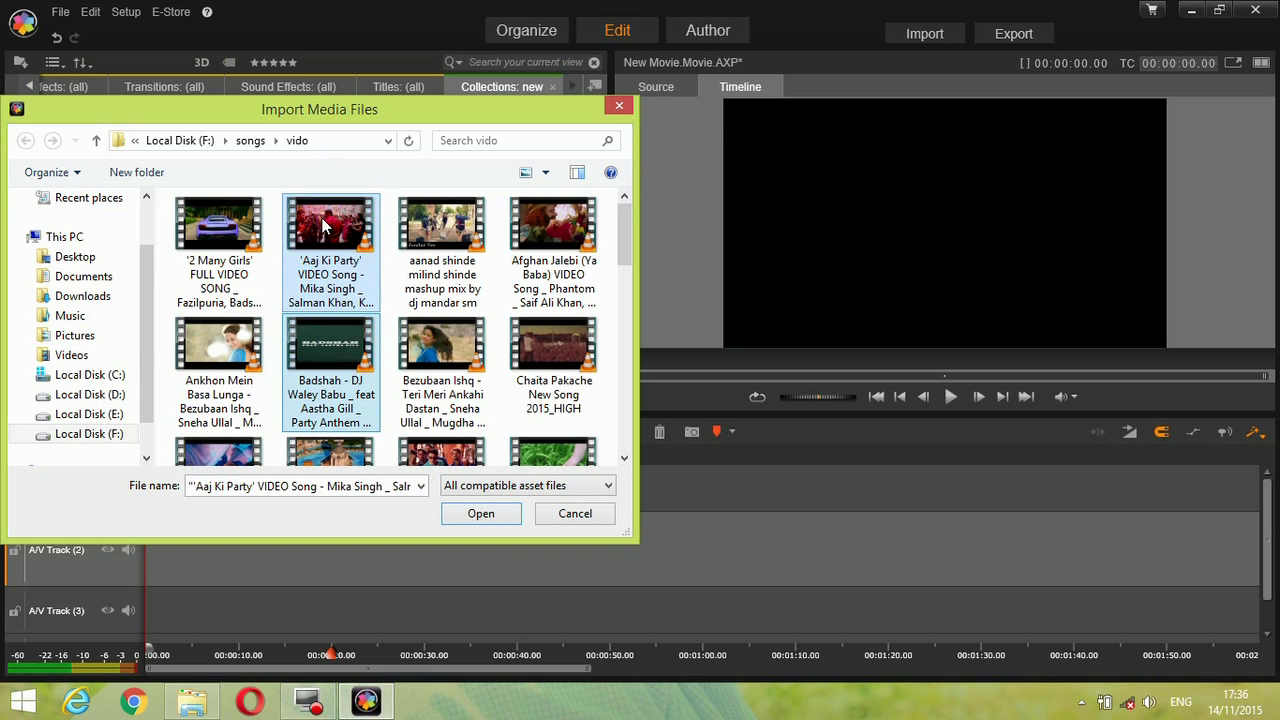
left_click(474, 512)
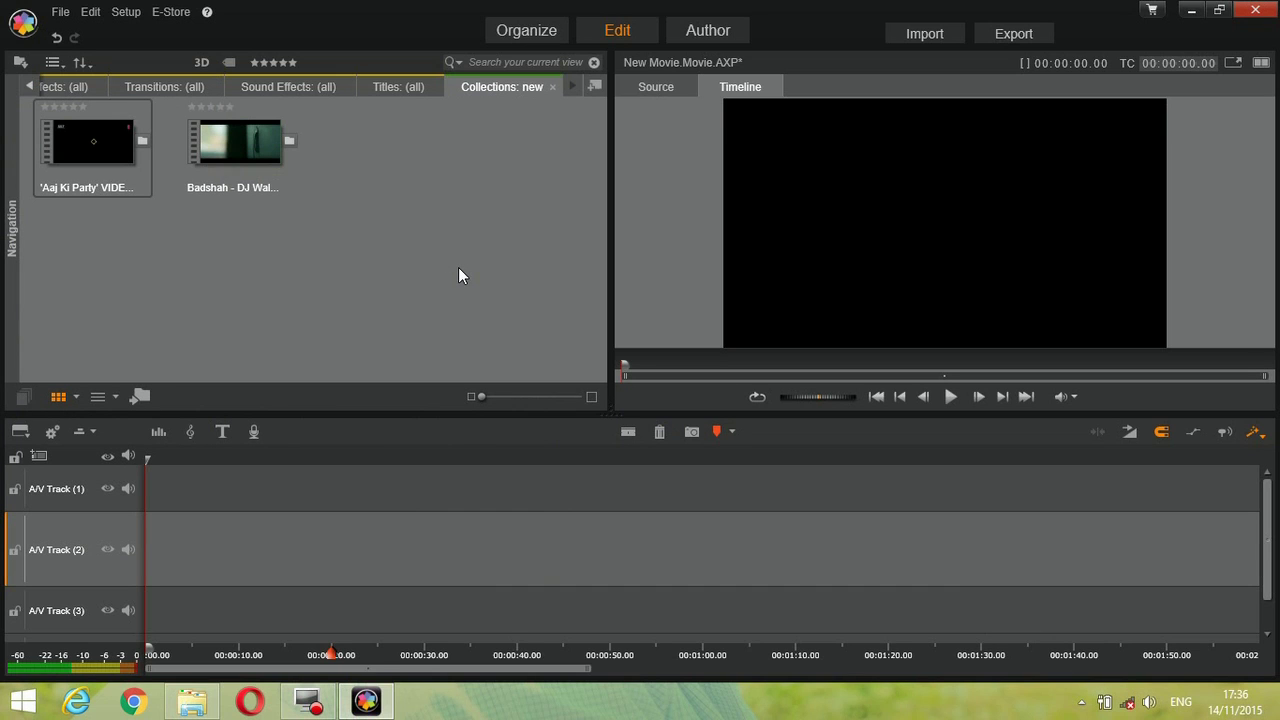
Step: Place the Badshah clip at the start of A/V Track (1) and split it at 00:00:50.00
left_click(237, 144)
left_click_drag(222, 130, 196, 510)
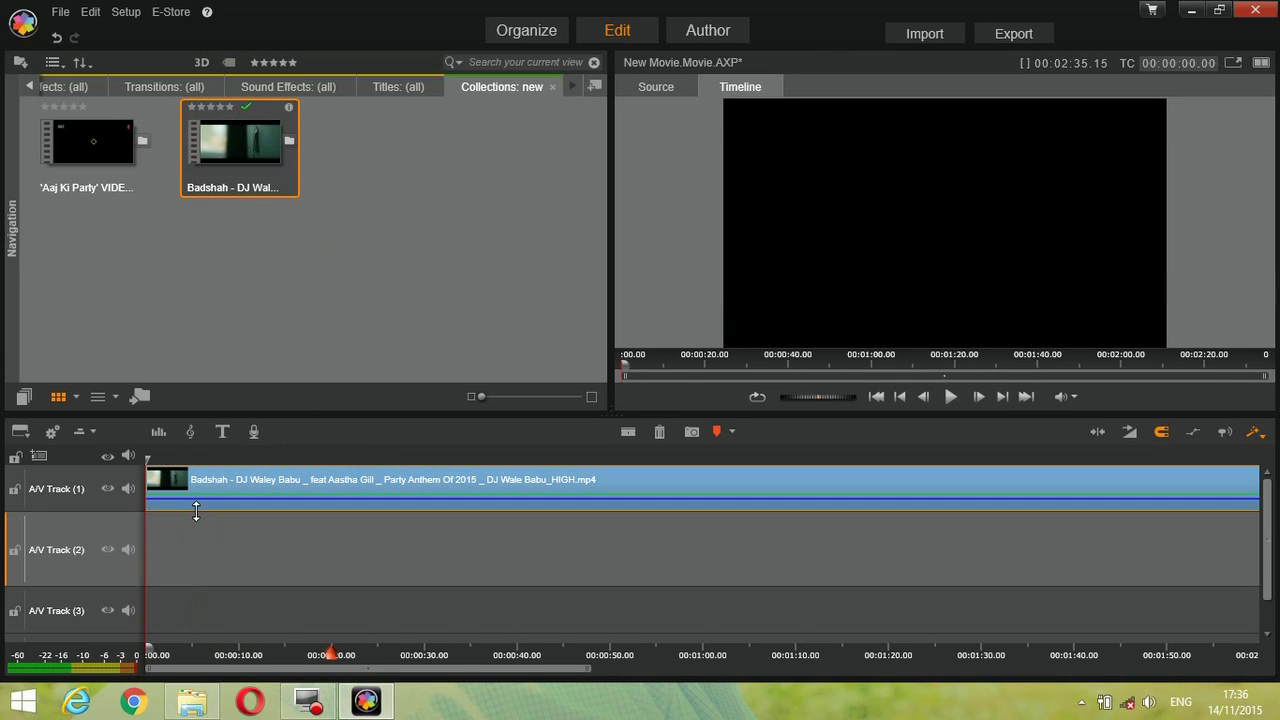
left_click_drag(145, 460, 611, 459)
left_click(627, 438)
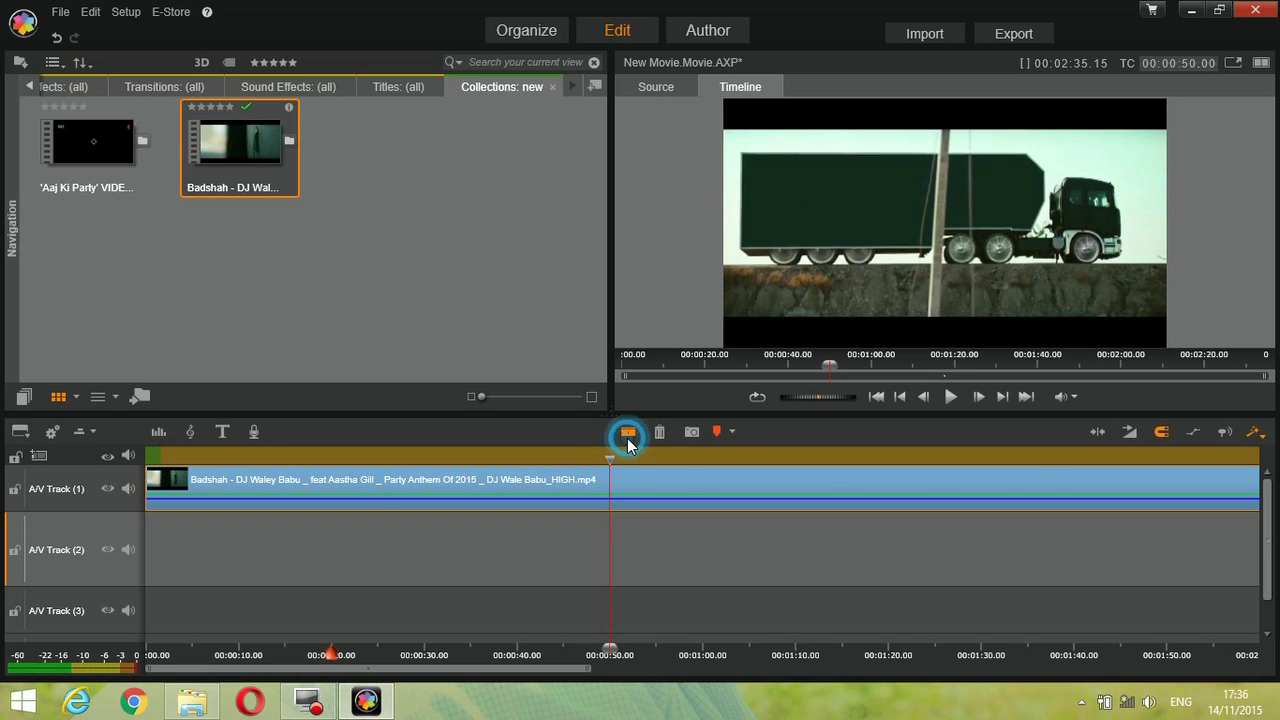
left_click(660, 551)
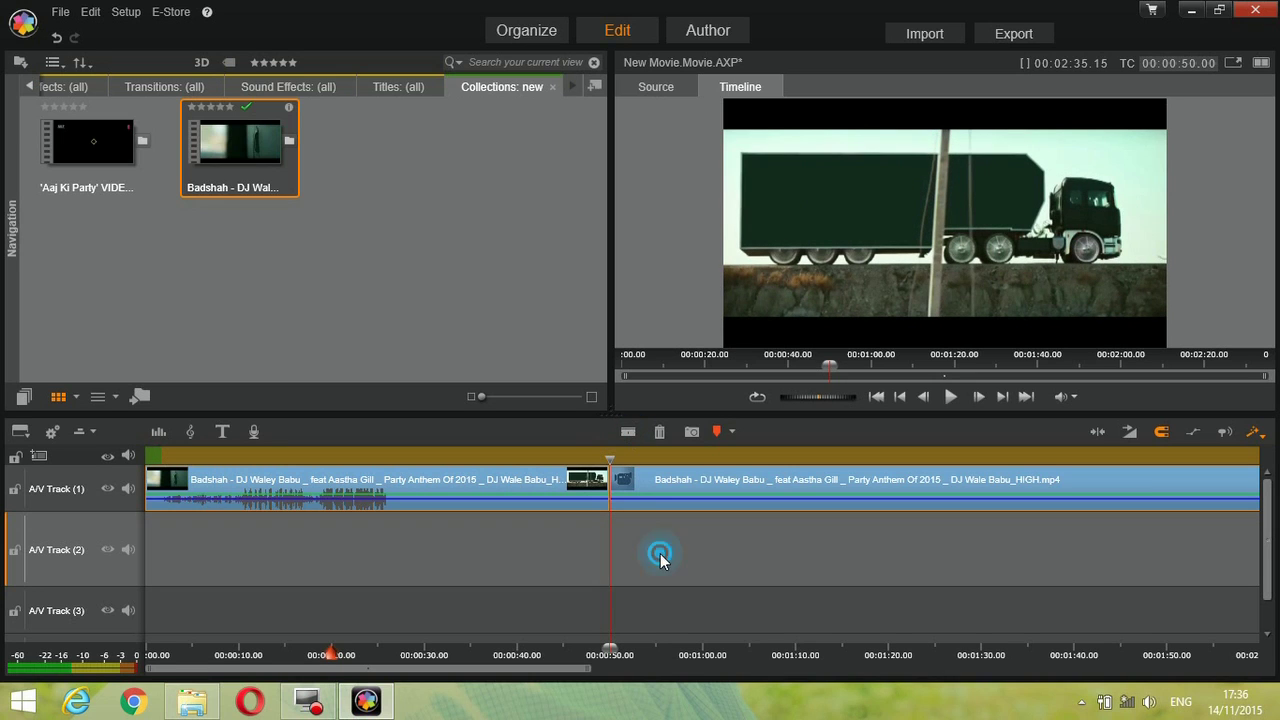
Step: Delete the part of the Badshah clip after the 00:00:50.00 split
left_click(672, 479)
right_click(672, 479)
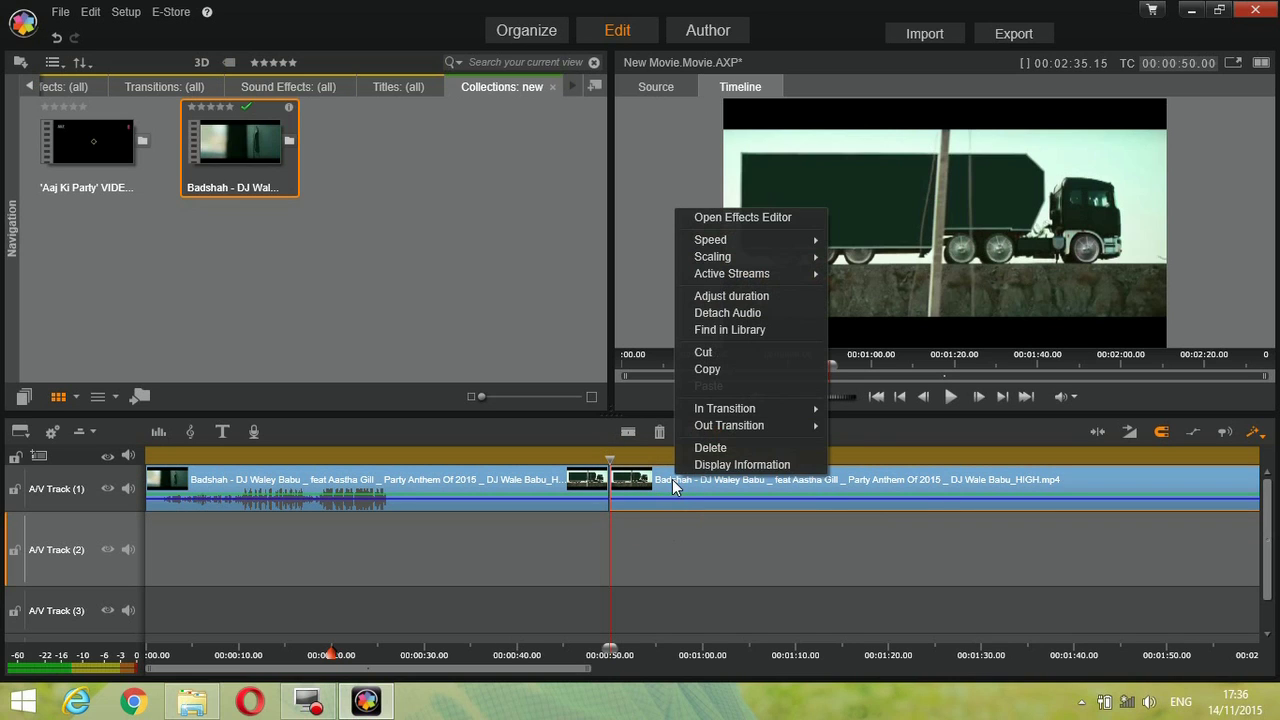
left_click(698, 449)
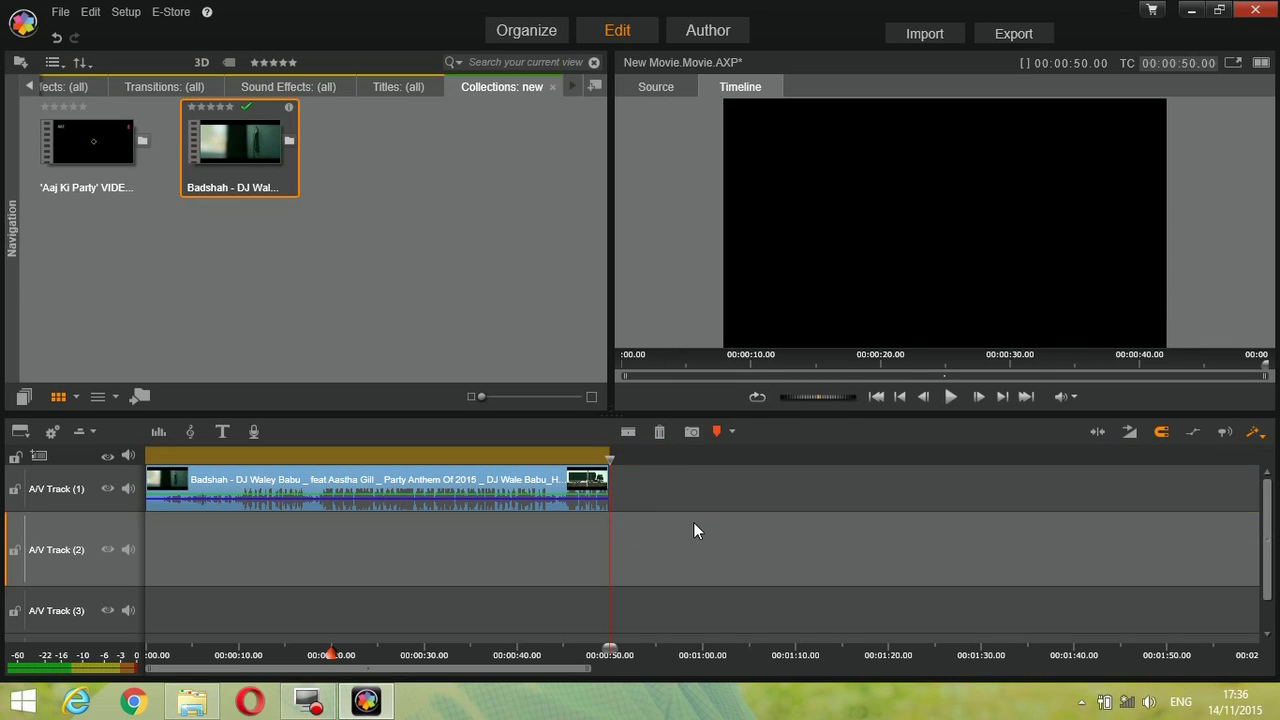
Step: Add the 'Aaj Ki Party' clip directly after the Badshah clip on A/V Track (1) and split it at 00:01:21.16
left_click_drag(97, 135, 614, 486)
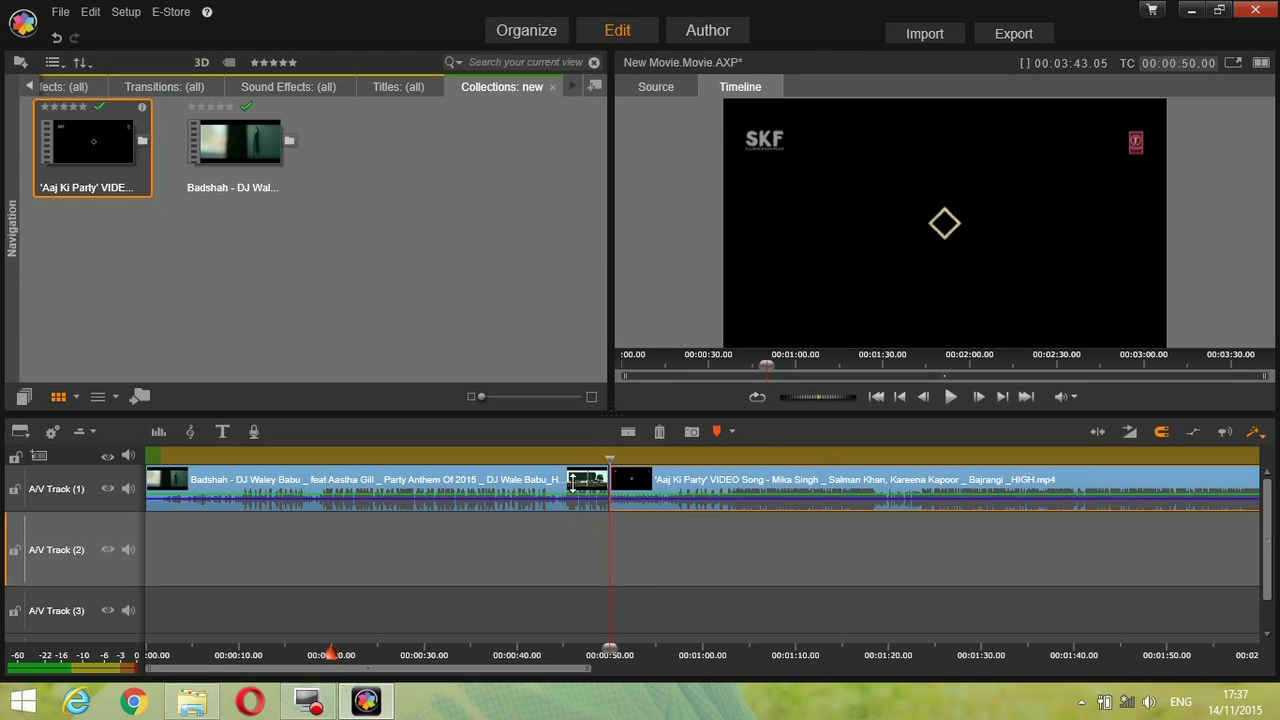
left_click_drag(609, 457, 903, 457)
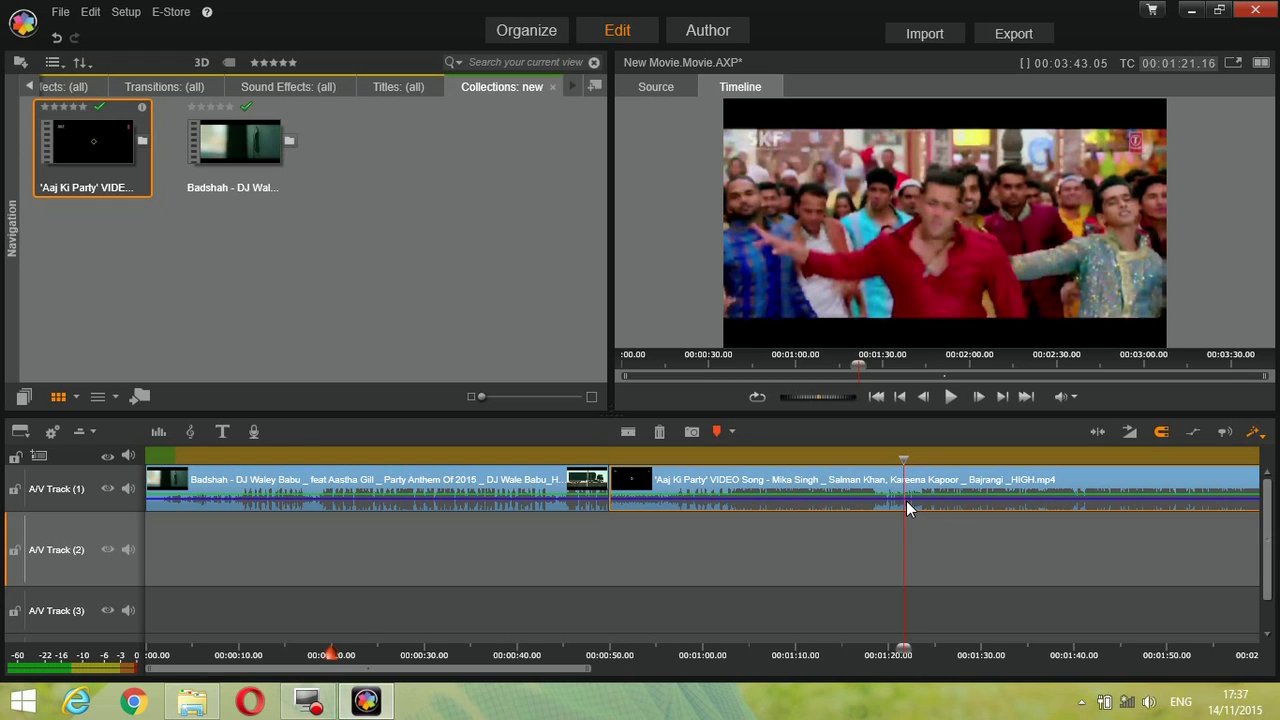
left_click(627, 431)
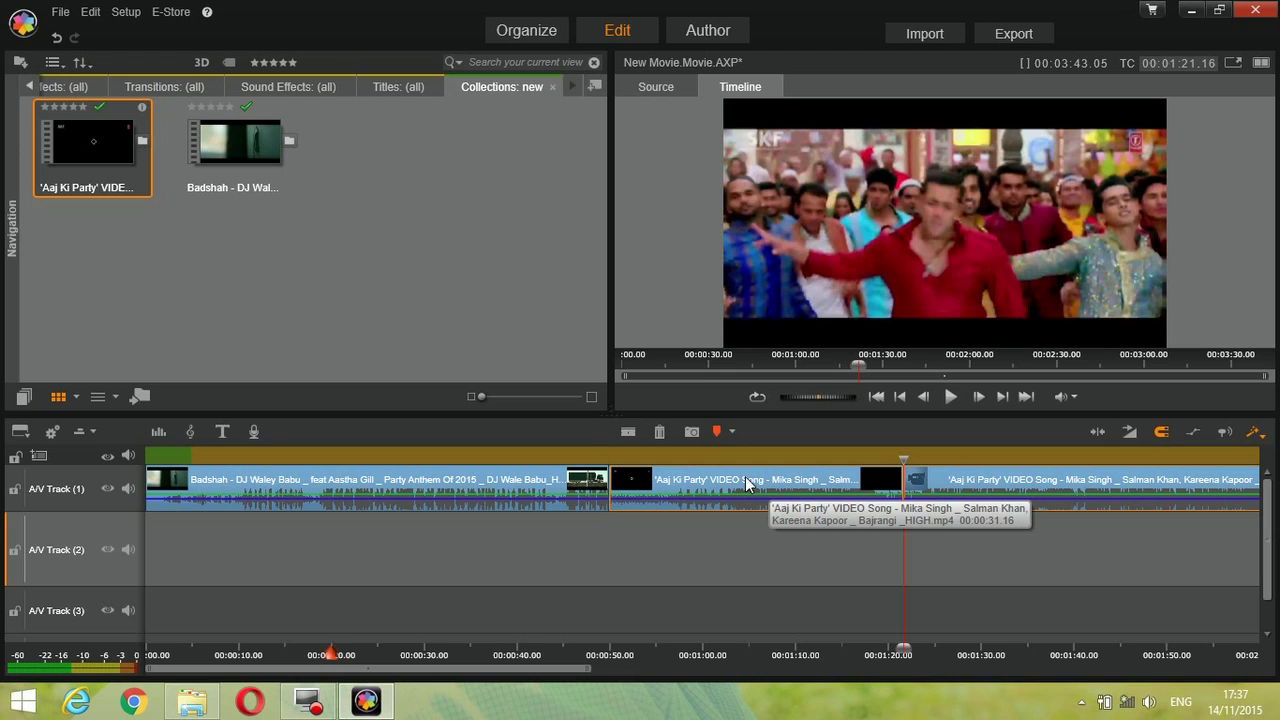
Step: Delete the opening section of the 'Aaj Ki Party' clip before the split, keeping the remainder adjoining the Badshah clip
key("Page_Up")
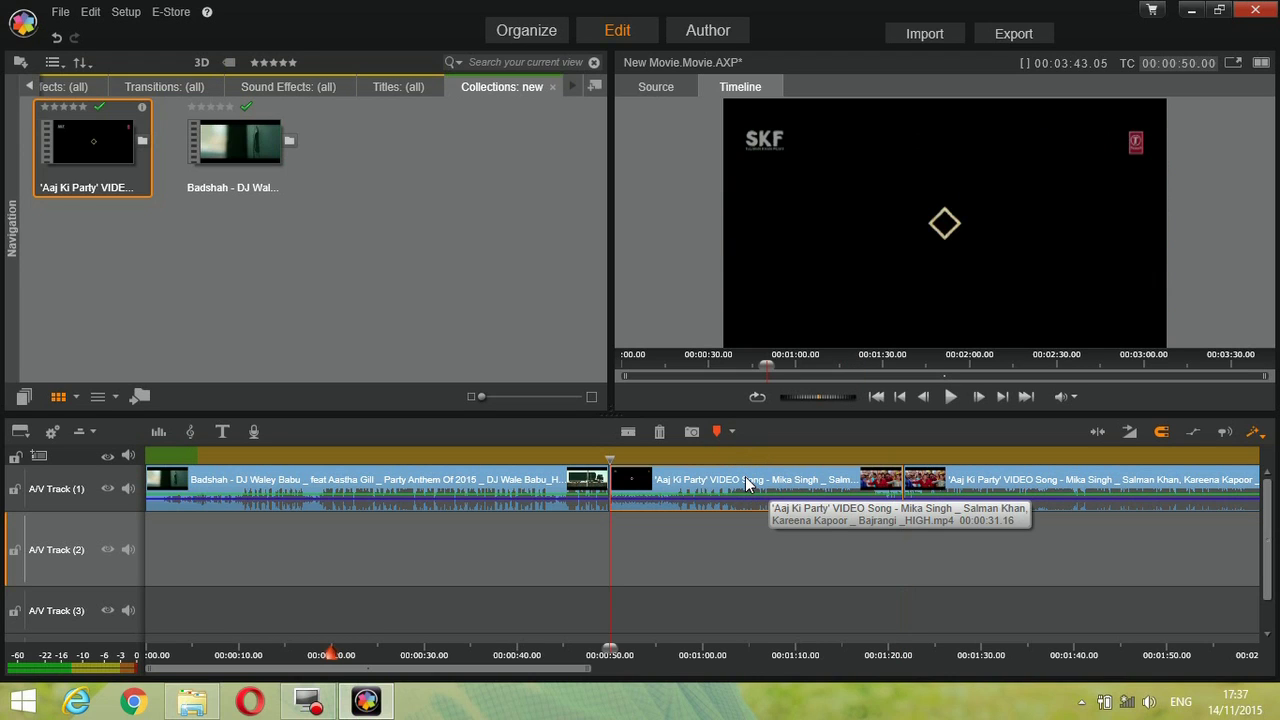
right_click(746, 481)
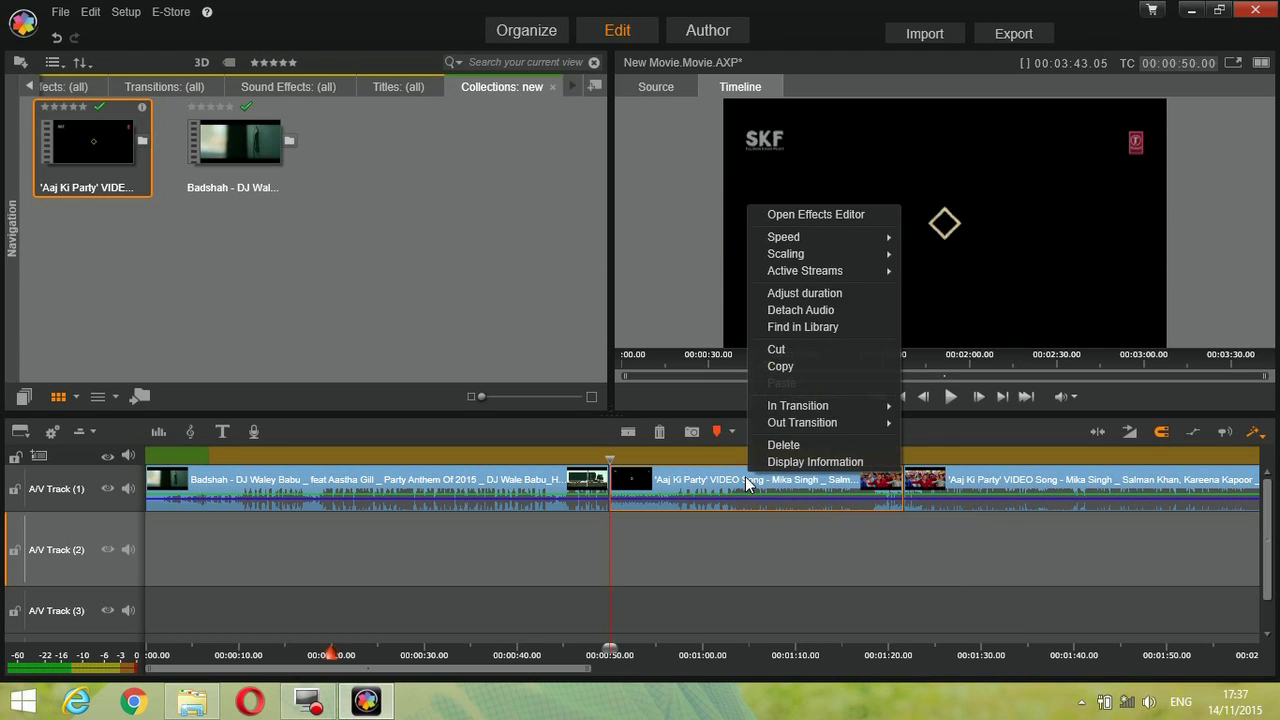
left_click(776, 446)
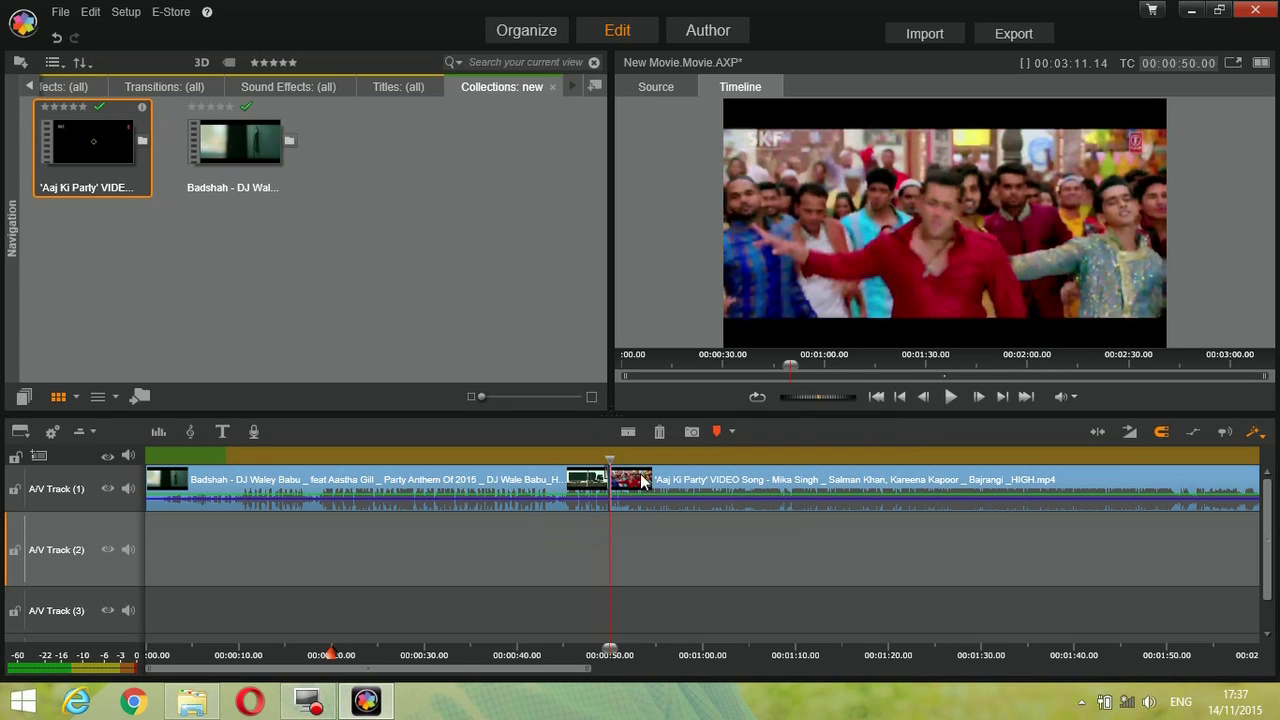
Step: Play back the cut between the Badshah and 'Aaj Ki Party' clips, and return the playhead to the movie's start
left_click_drag(607, 462, 538, 457)
key("space")
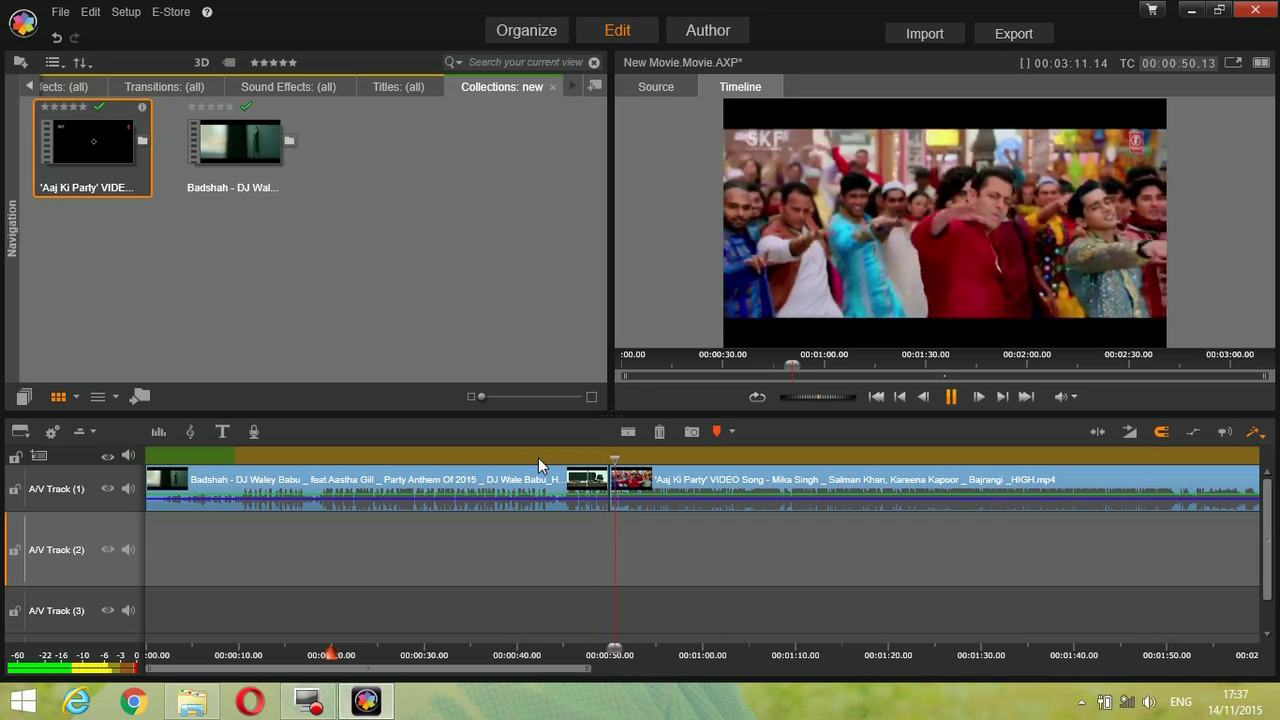
key("space")
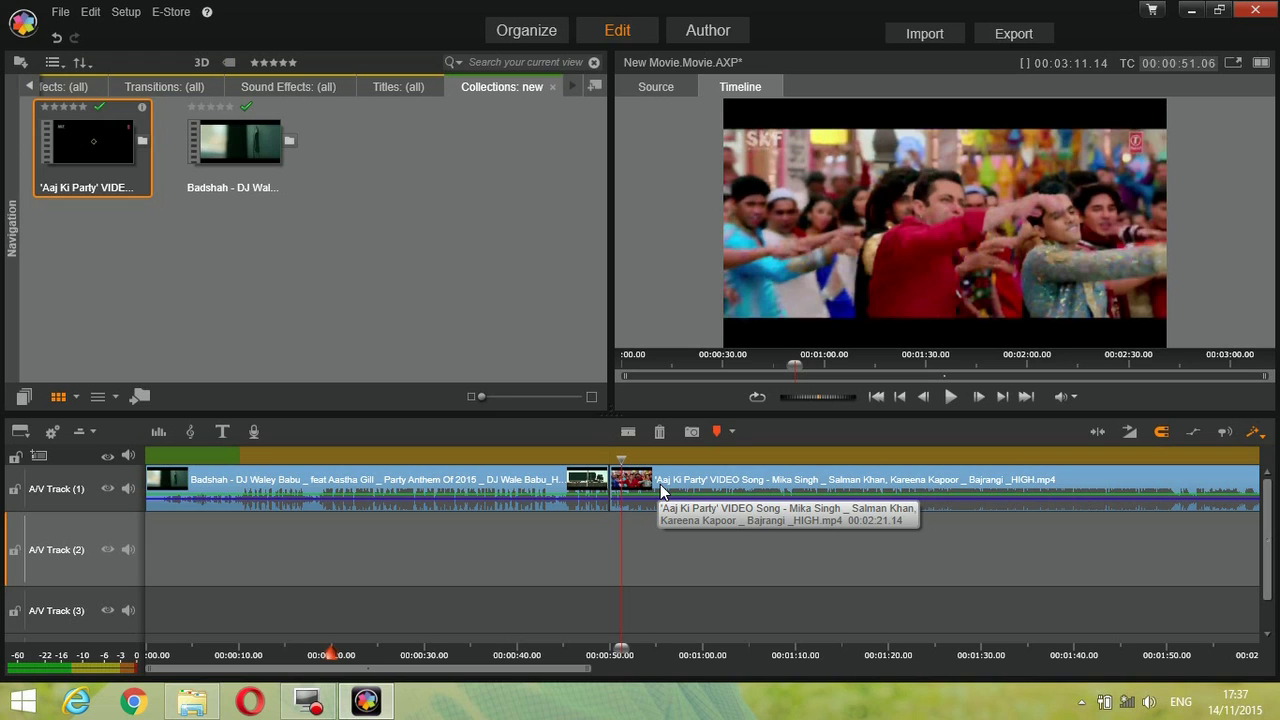
key("Home")
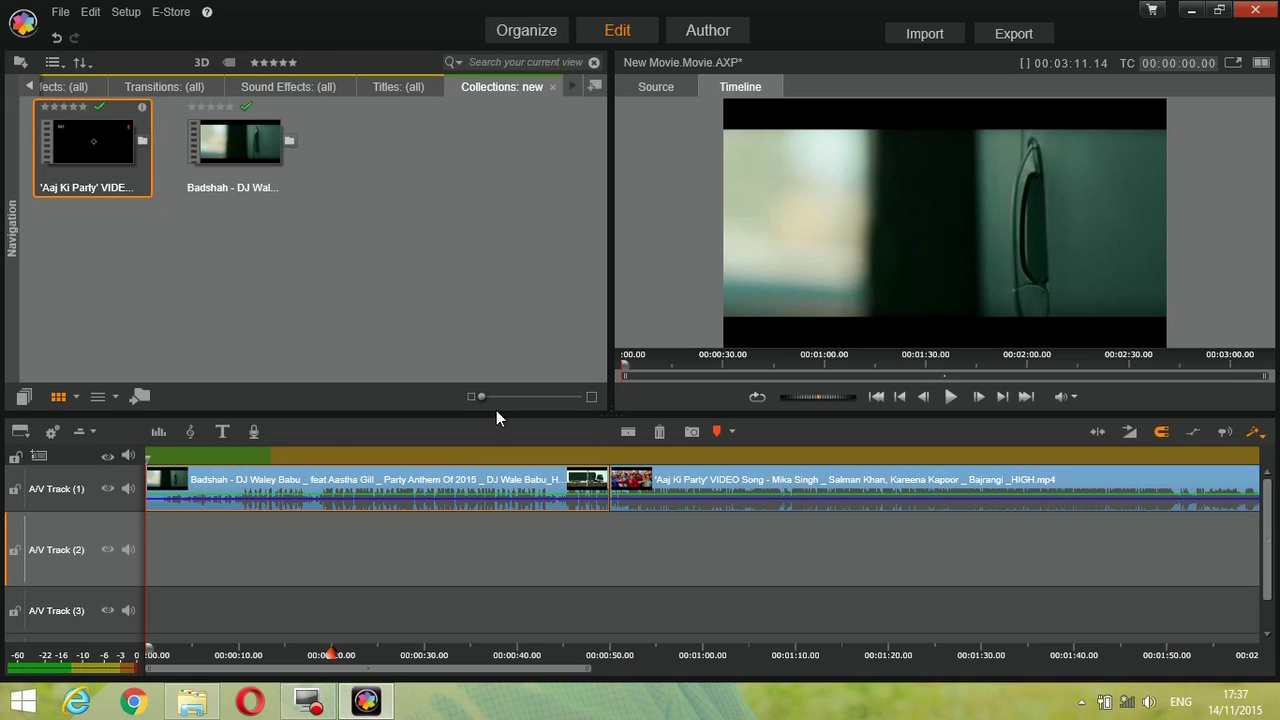
Step: Open the Badshah clip in the effects editor and add the standard BandWipeD transition as its Transition Out
right_click(445, 476)
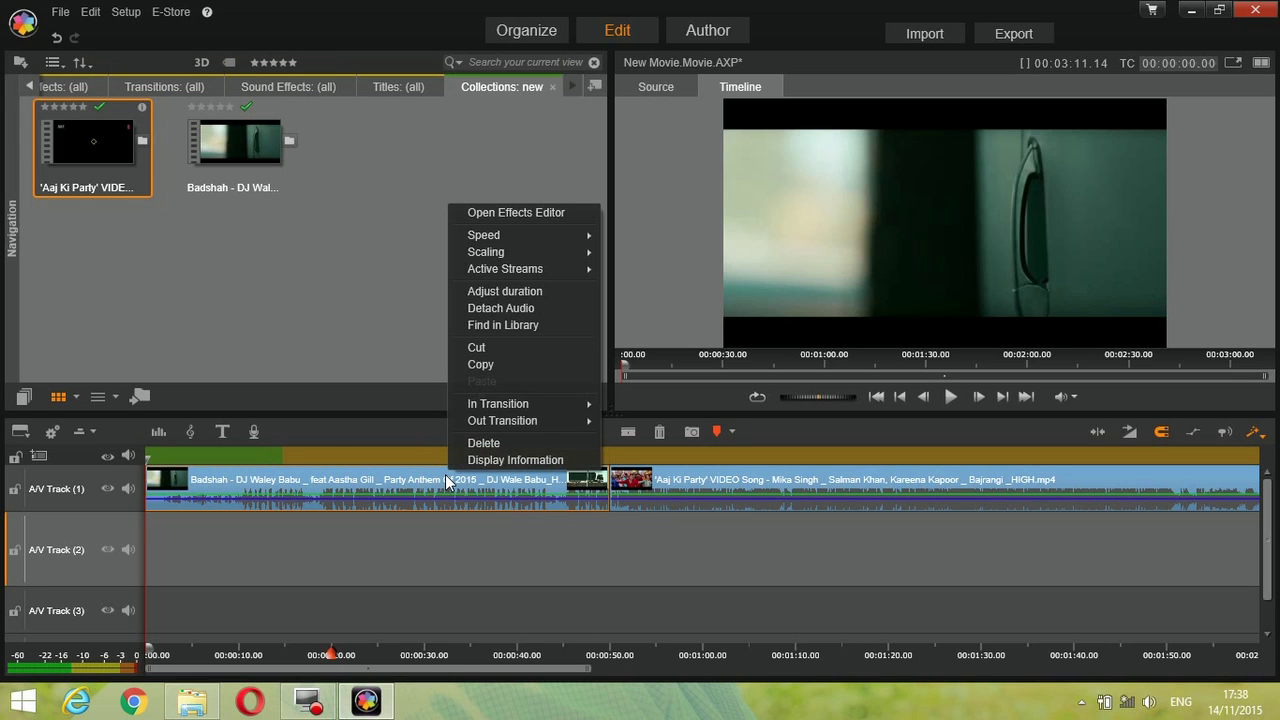
left_click(498, 213)
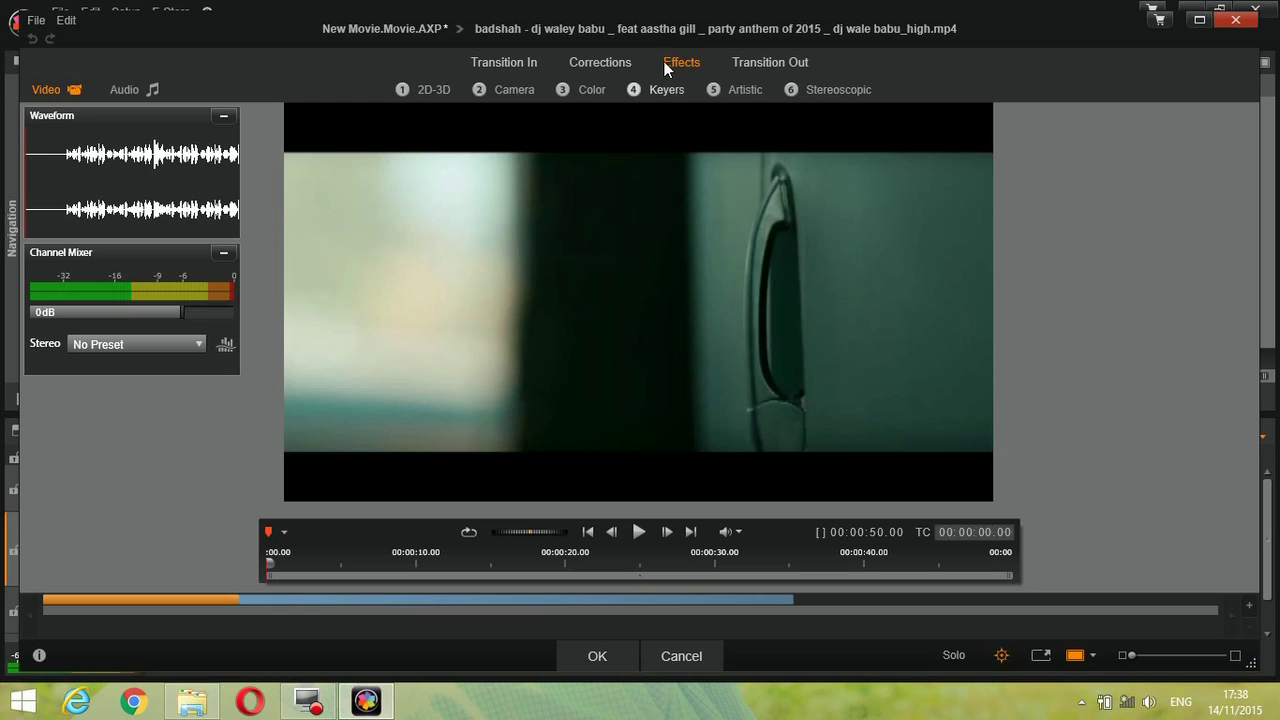
left_click(439, 92)
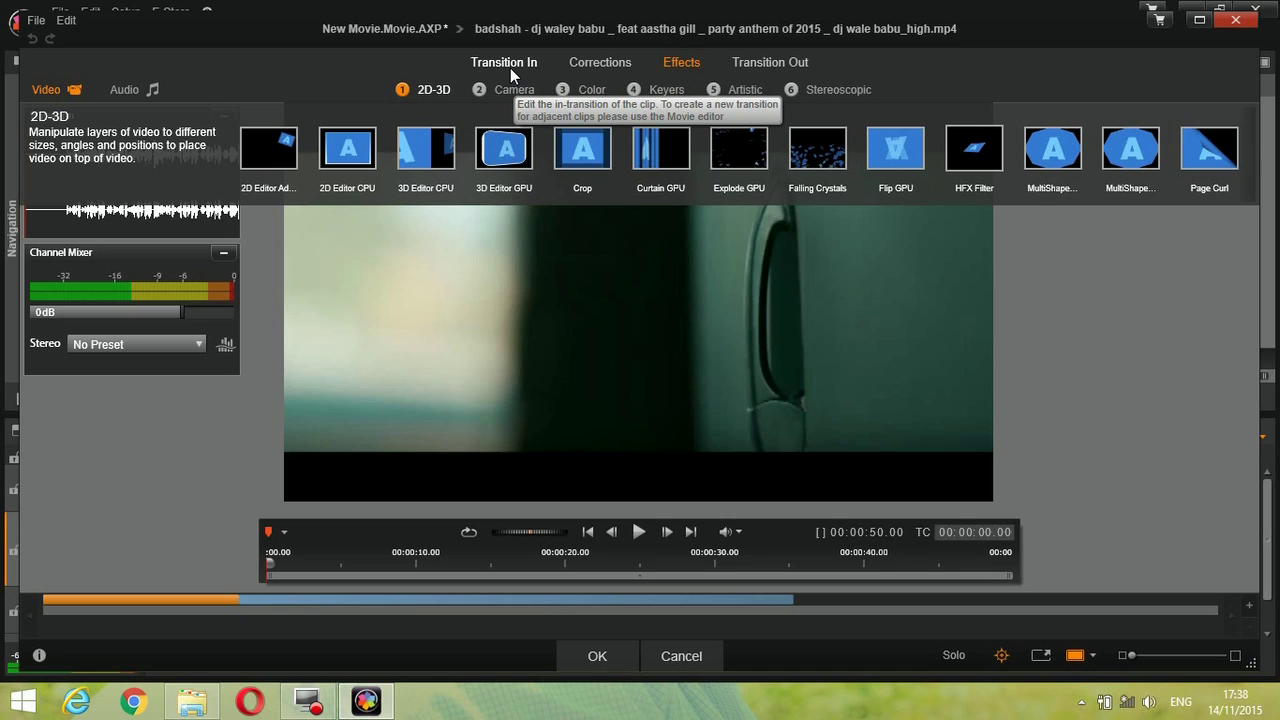
left_click(764, 67)
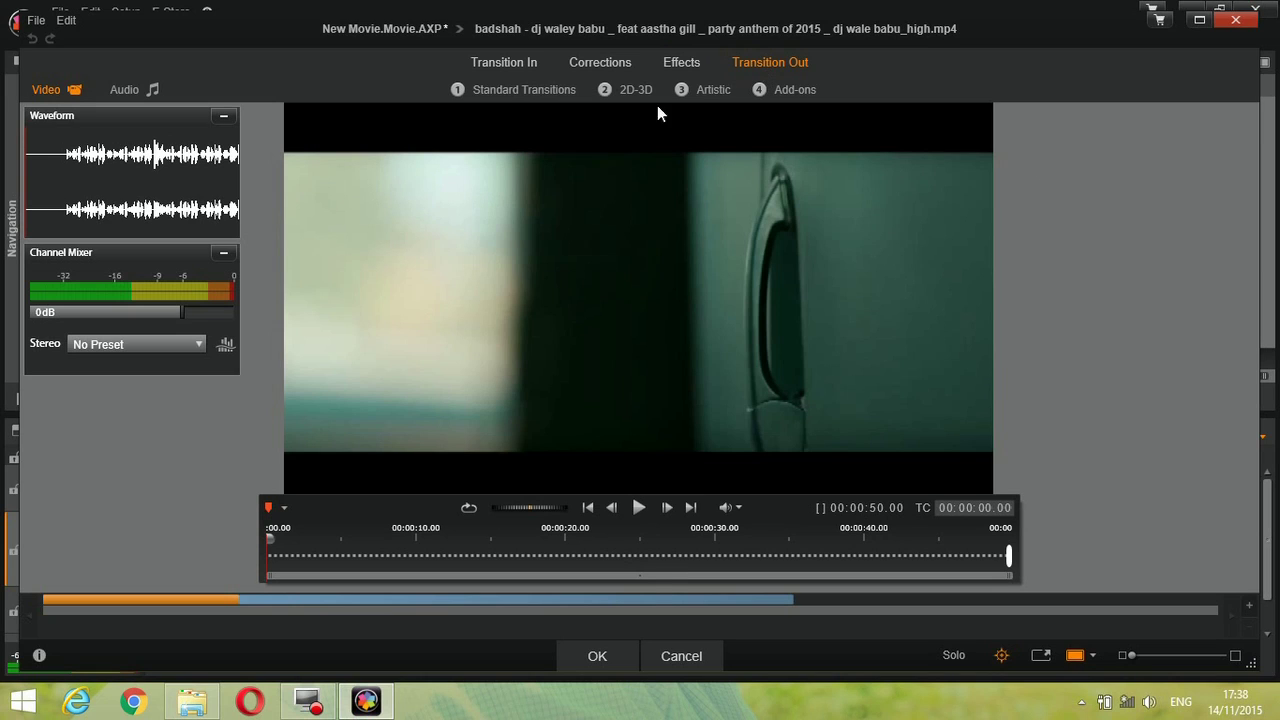
left_click(509, 90)
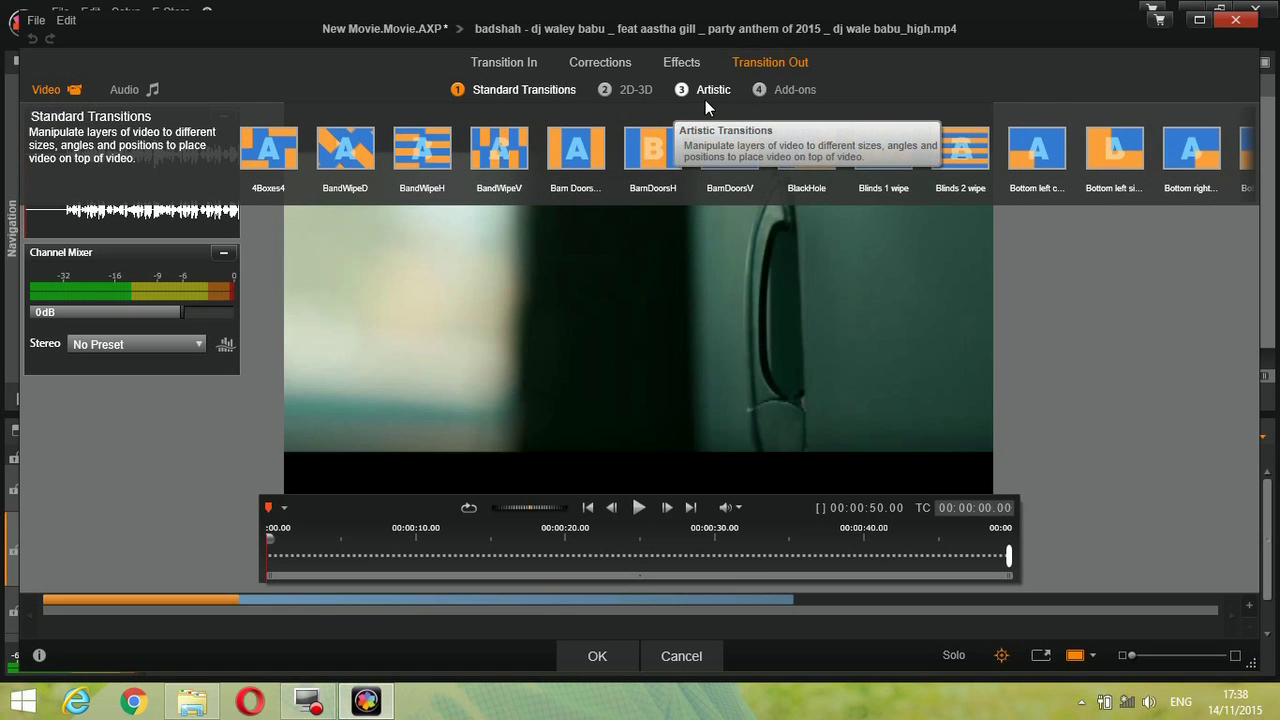
left_click(335, 158)
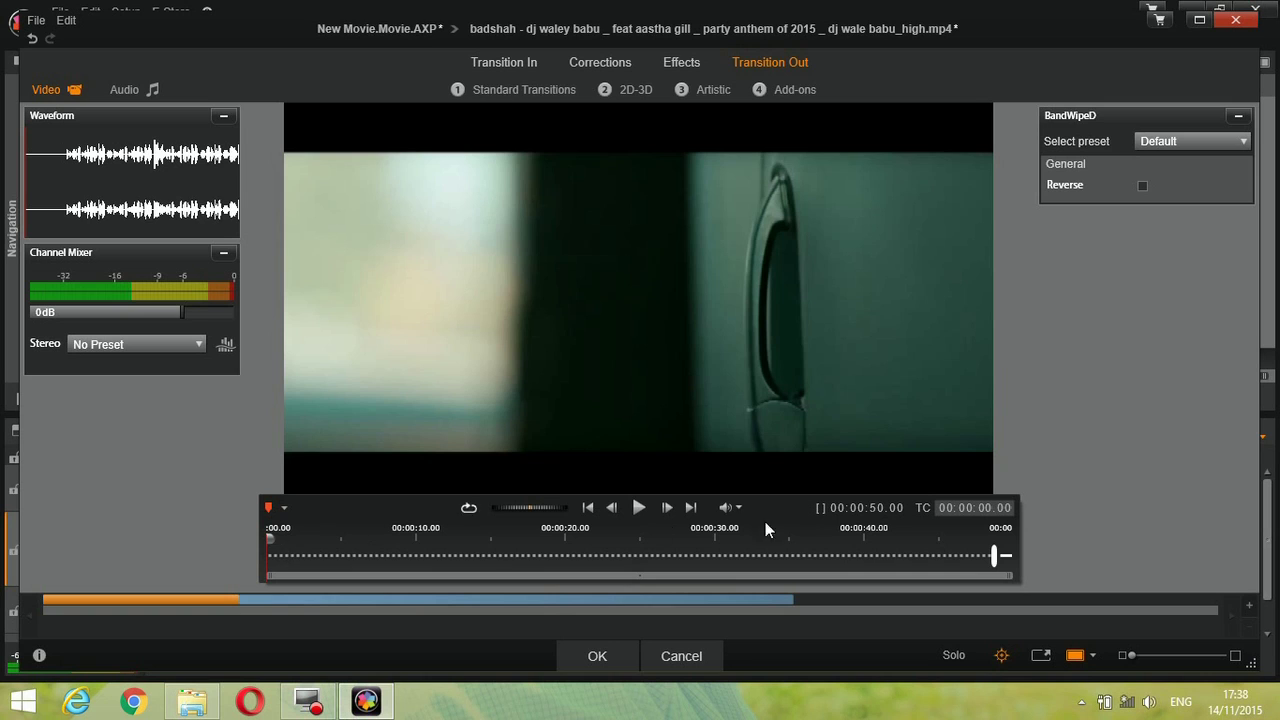
Step: Lengthen the BandWipeD fade-out so that it starts at about 00:00:44 in the clip
left_click(955, 545)
left_click_drag(957, 543, 925, 545)
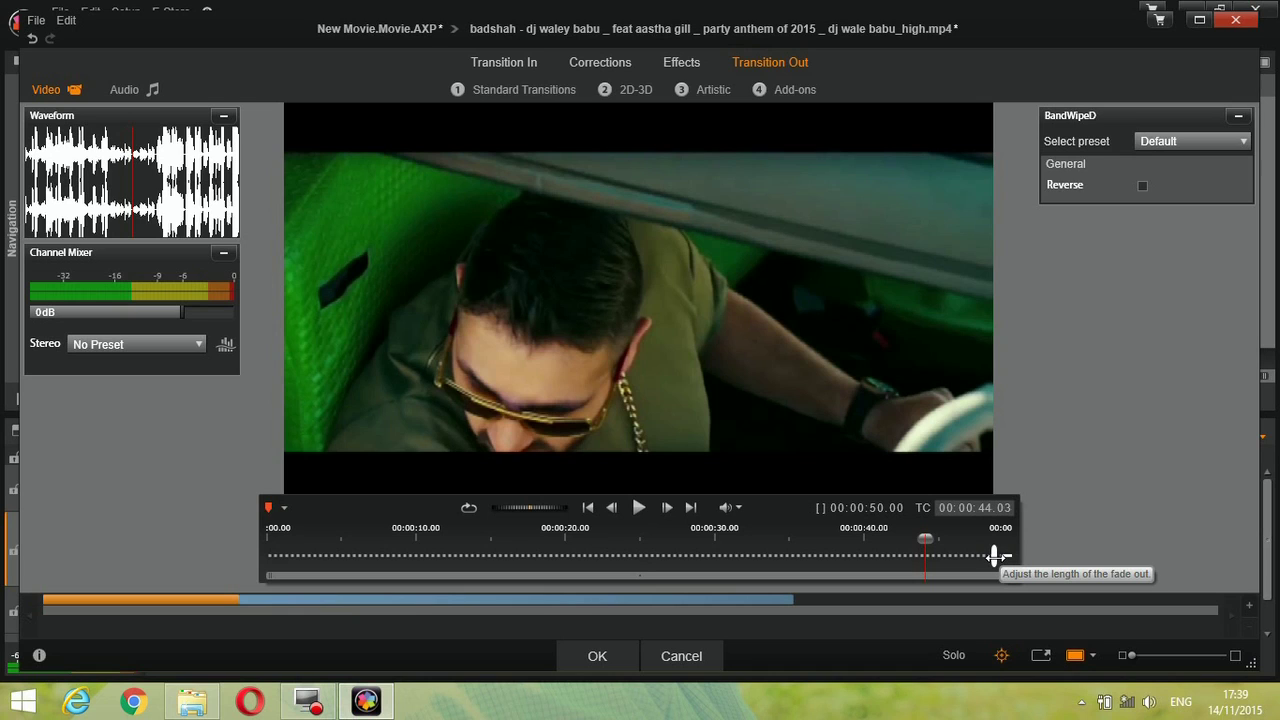
left_click_drag(993, 556, 929, 556)
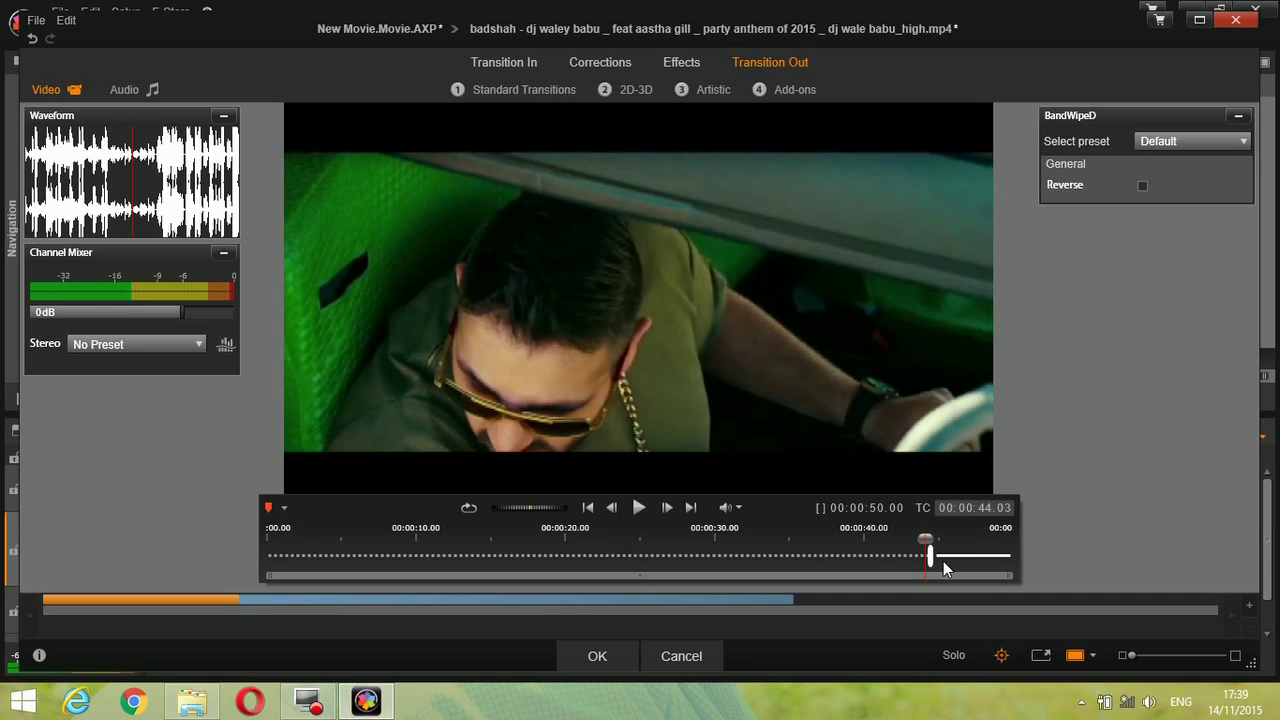
Step: Preview the BandWipeD transition in the editor, starting playback shortly before the fade-out
left_click_drag(926, 541, 873, 538)
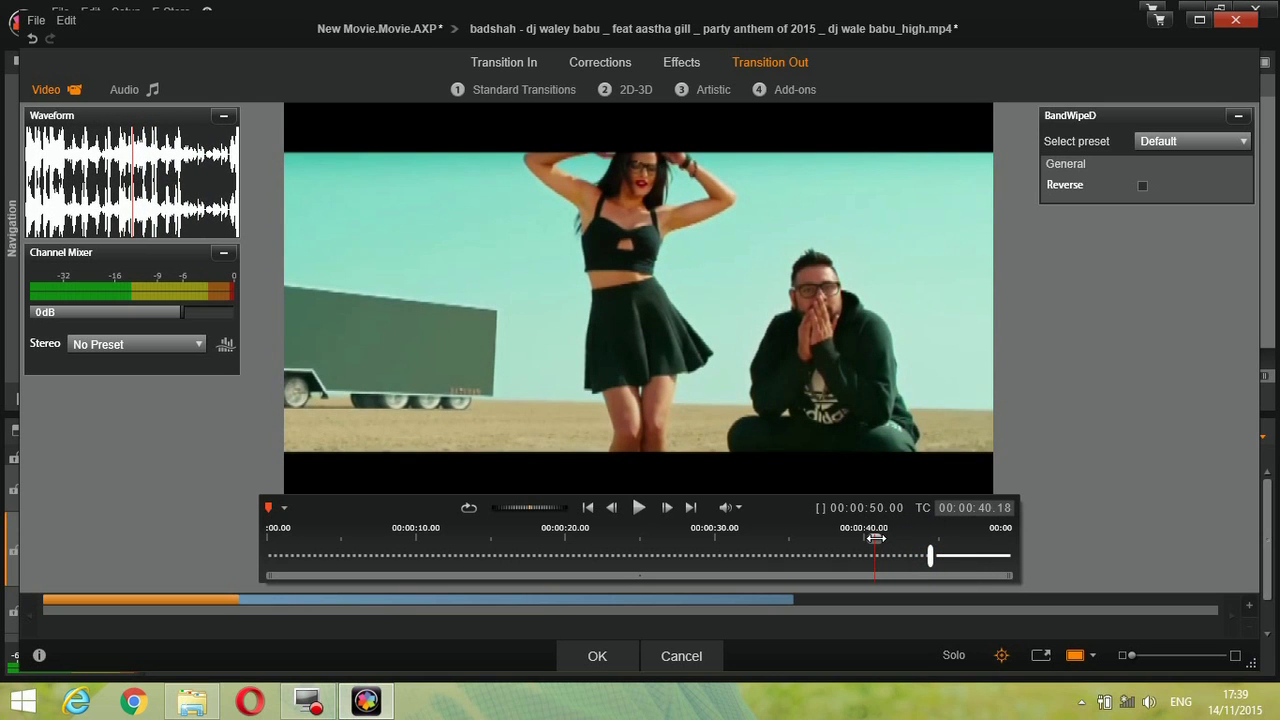
mouse_move(874, 538)
left_click(639, 508)
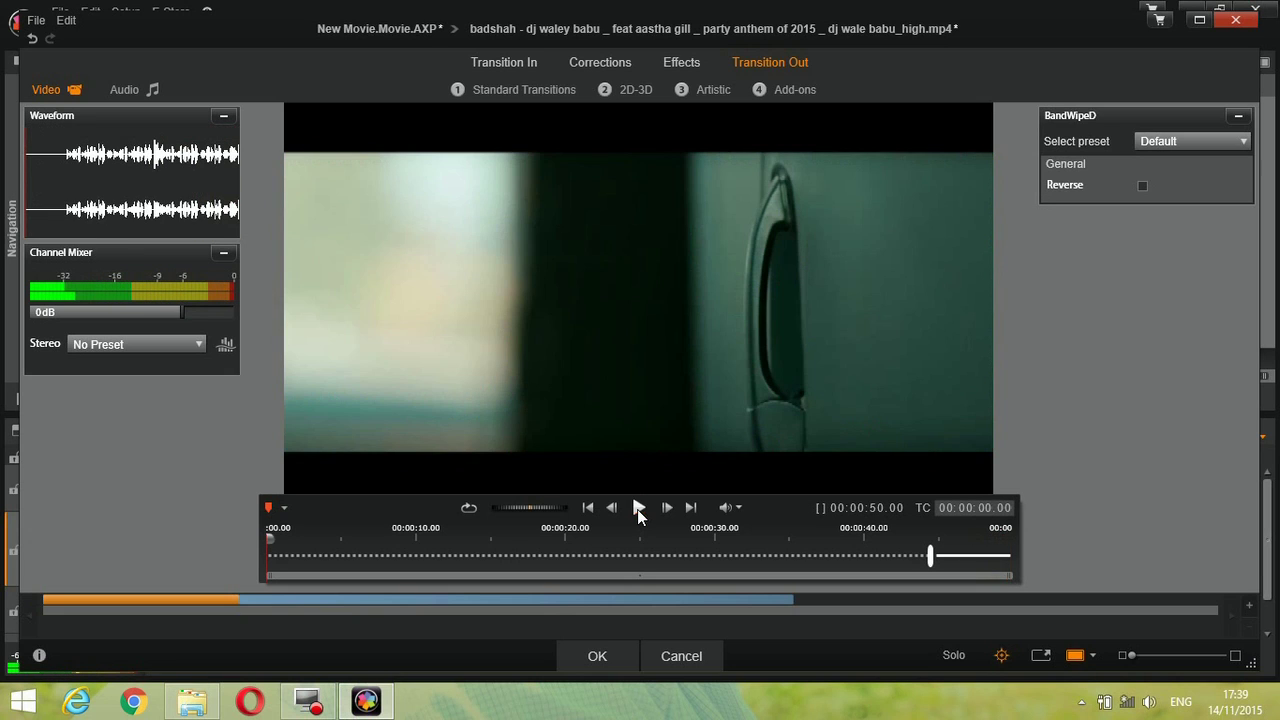
left_click(889, 542)
left_click_drag(889, 542, 901, 542)
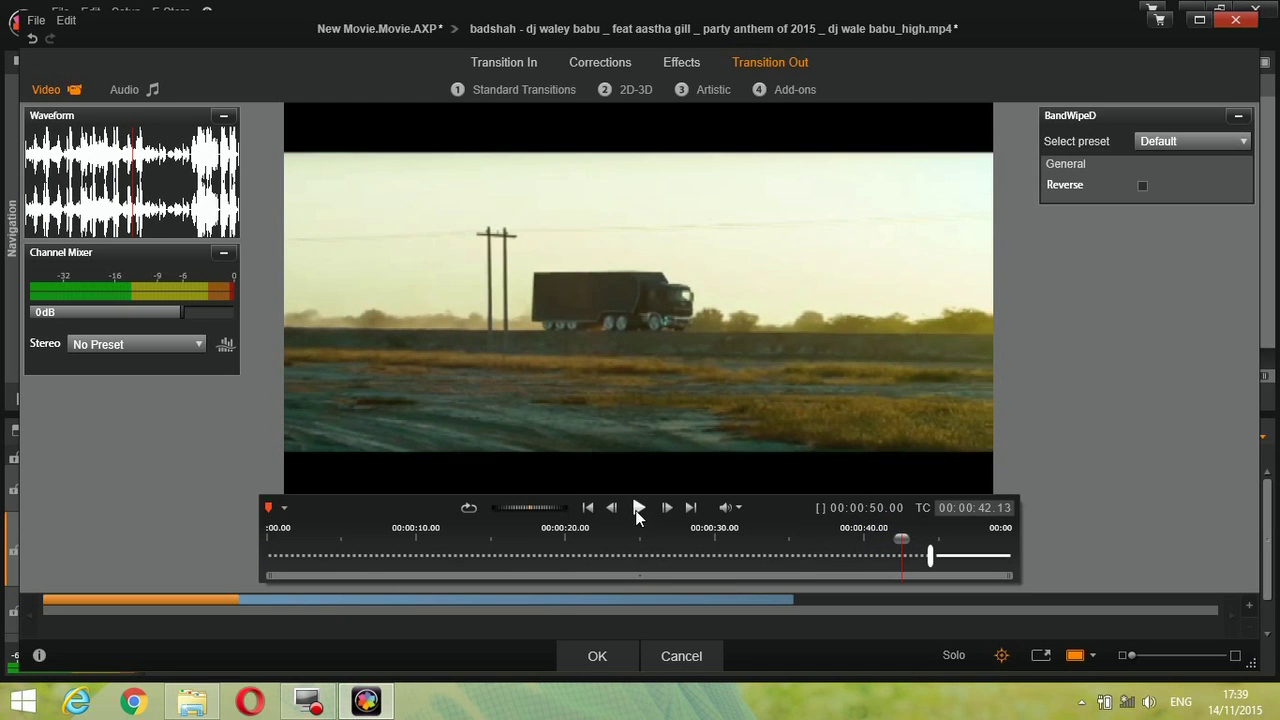
left_click(637, 511)
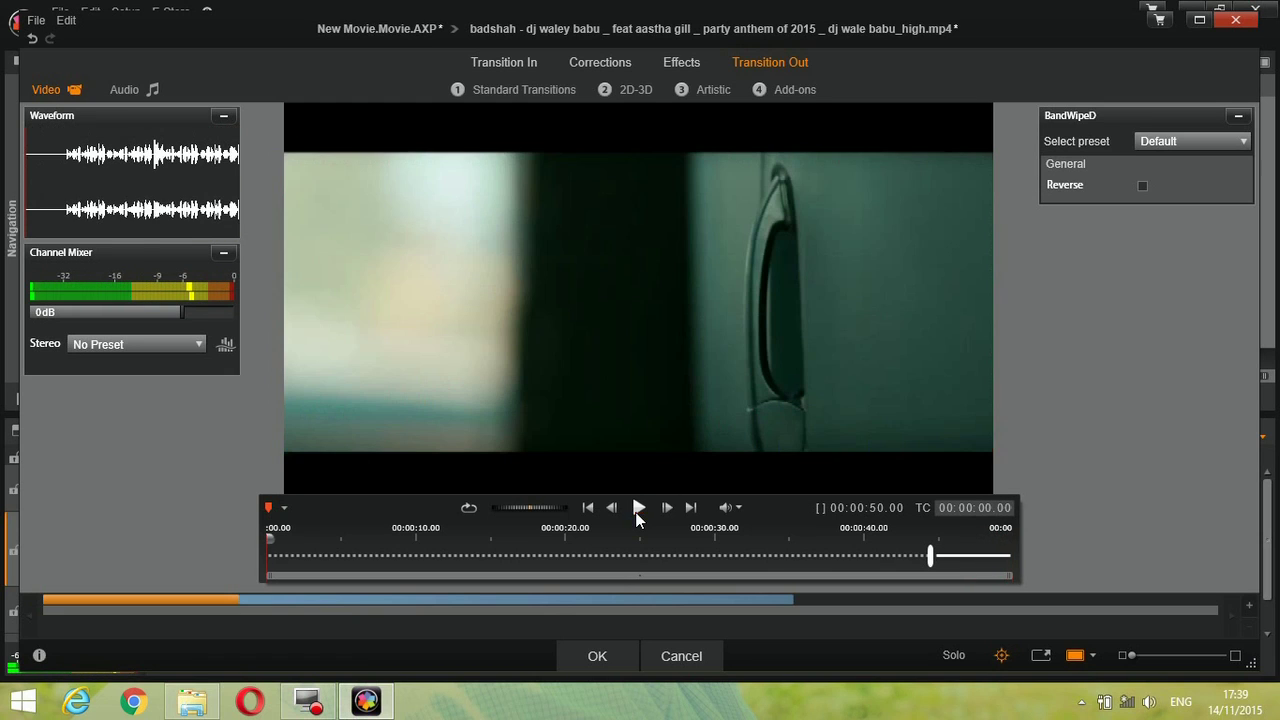
Step: Apply the transition to the Badshah clip and move the timeline playhead to 00:00:43.00, just before the transition
left_click(590, 656)
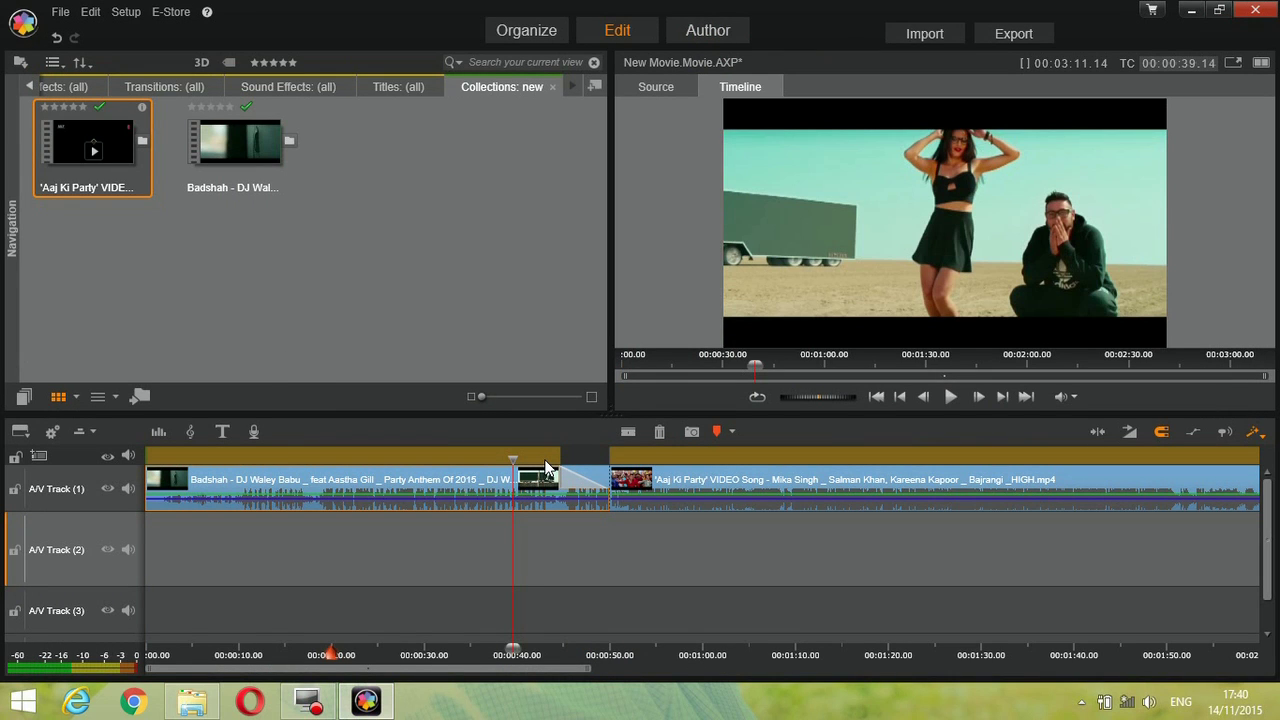
left_click(544, 459)
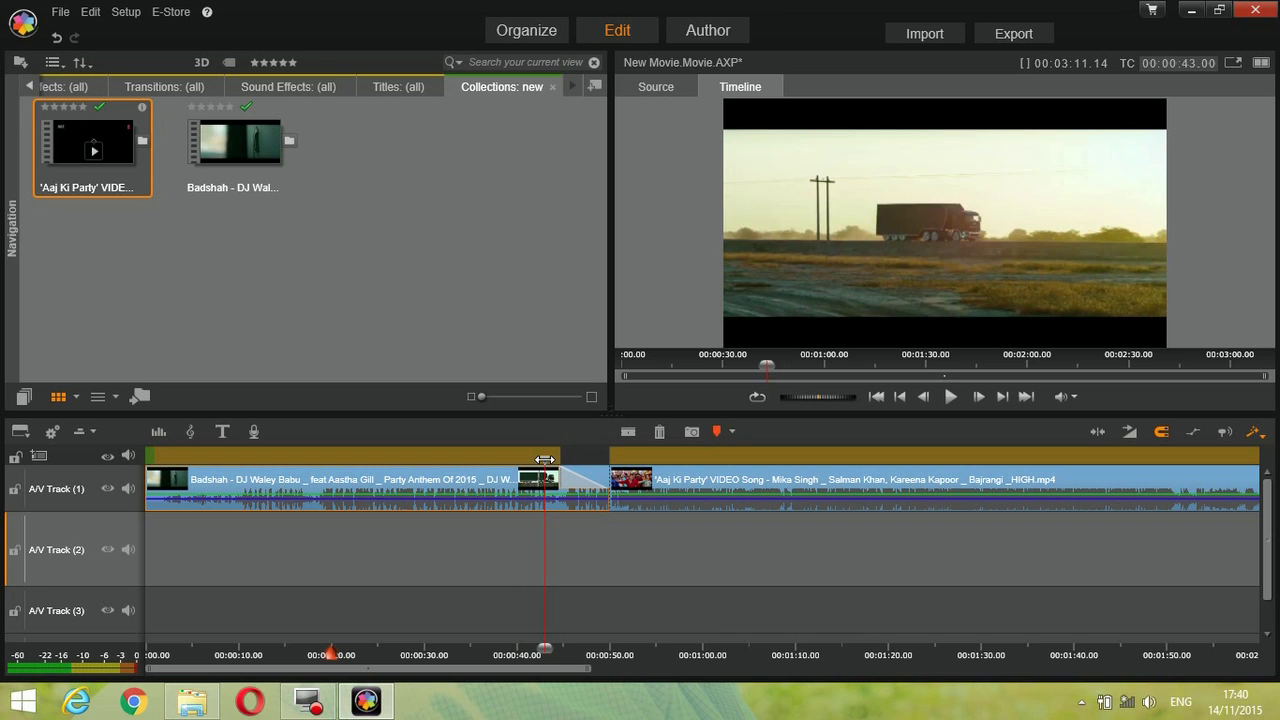